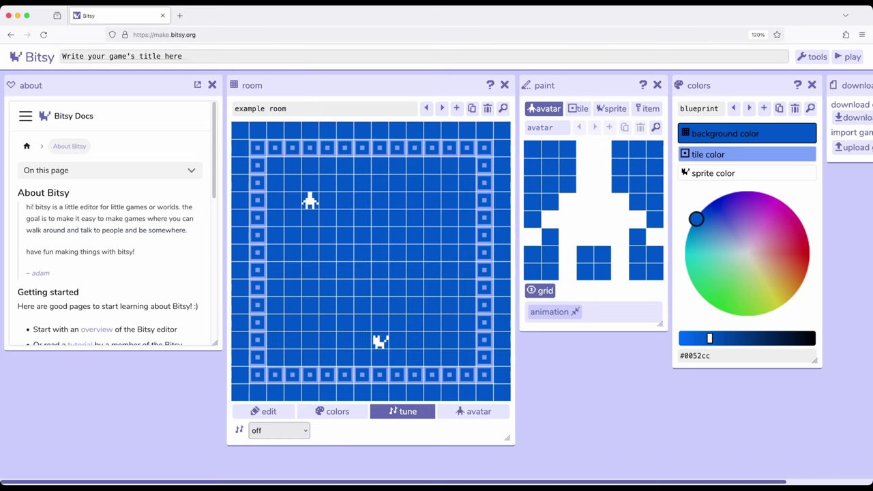
# - Close the about panel so the room, paint, colors and download panels fill the workspace
pyautogui.moveTo(102, 85)
pyautogui.mouseDown()
pyautogui.moveTo(110, 106)
pyautogui.moveTo(102, 85)
pyautogui.mouseUp()
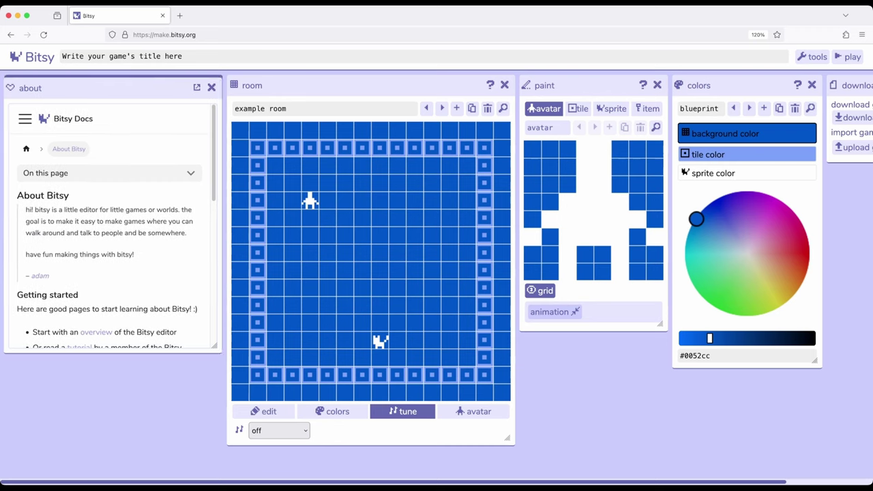
pyautogui.click(212, 85)
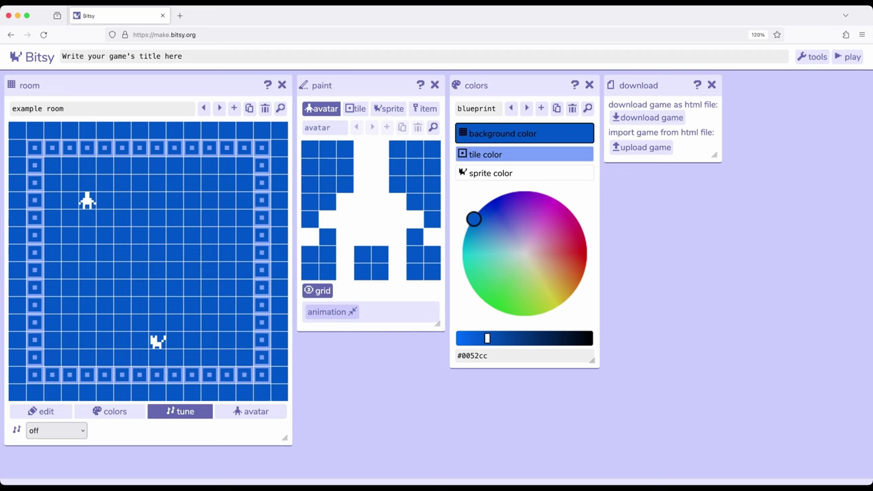
# - Move the avatar to a spot near the centre of the example room, then bring up the block tile
pyautogui.click(139, 253)
pyautogui.click(192, 201)
pyautogui.click(105, 200)
pyautogui.click(105, 253)
pyautogui.click(193, 235)
pyautogui.click(355, 109)
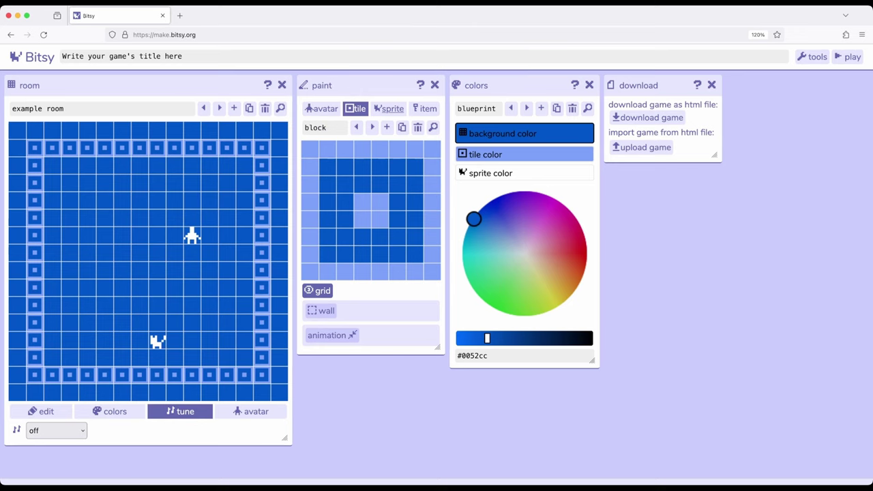
# - Change the cat sprite's sound from meow to none
pyautogui.click(389, 108)
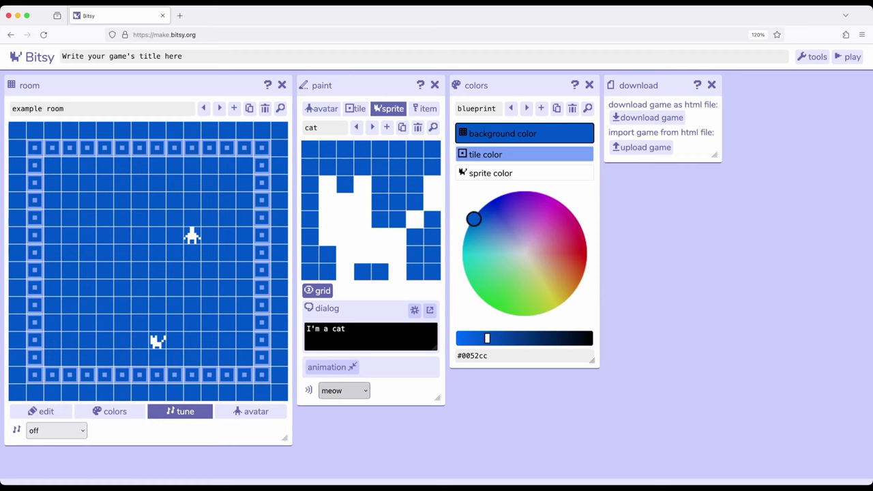
pyautogui.press('Up')
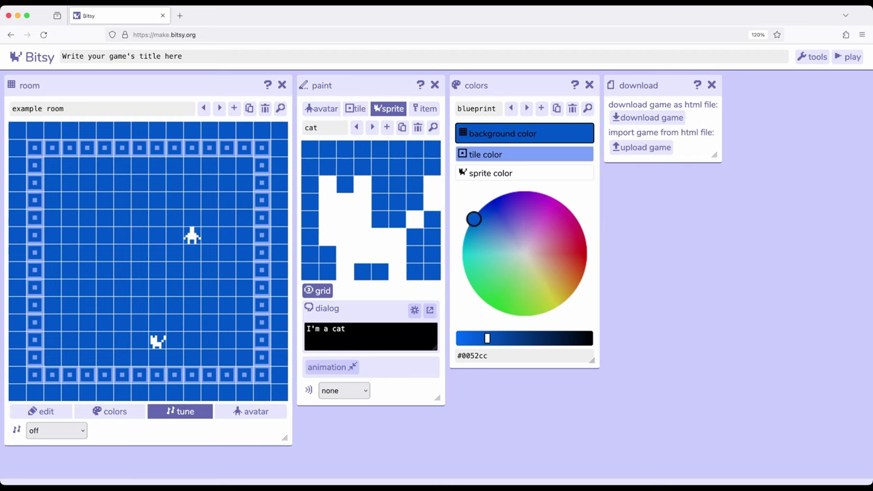
pyautogui.click(425, 108)
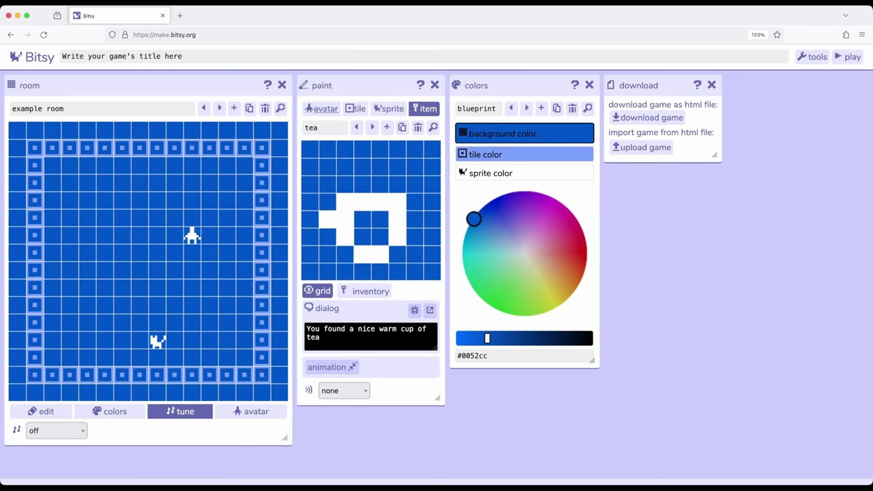
# - Review the avatar, cat sprite, tea item and block tile settings, then start play mode
pyautogui.click(322, 109)
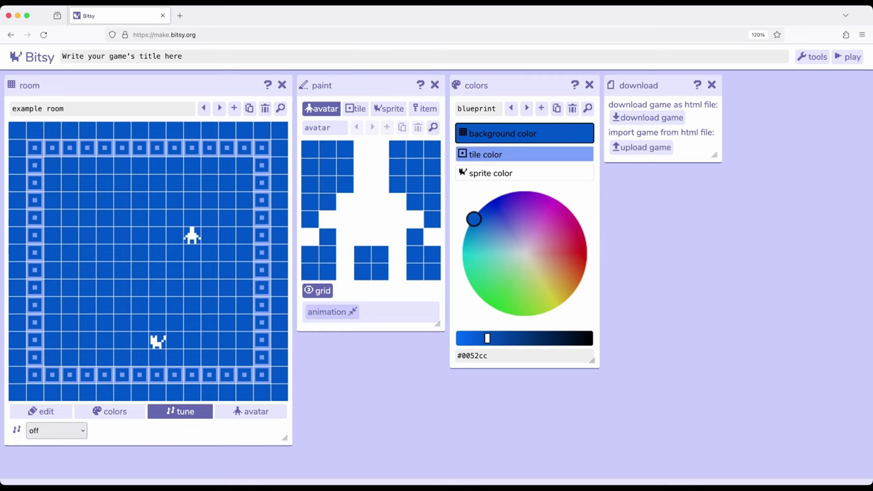
pyautogui.click(388, 108)
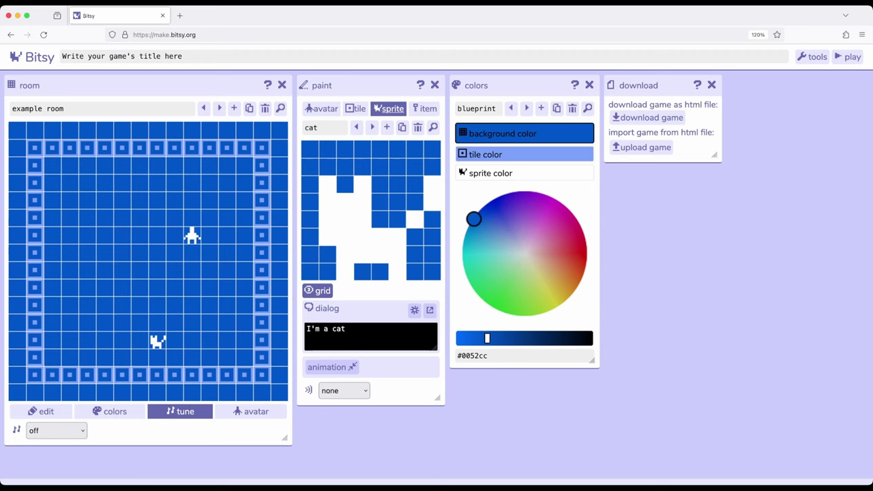
pyautogui.click(425, 108)
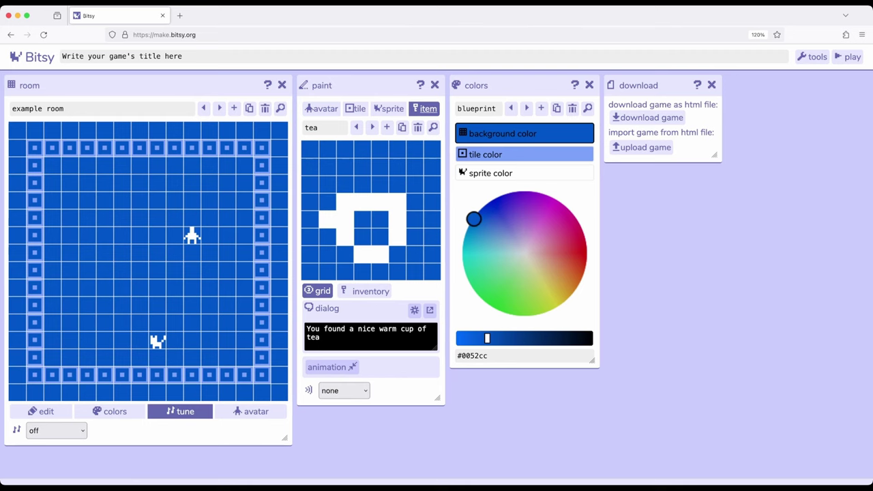
pyautogui.click(323, 109)
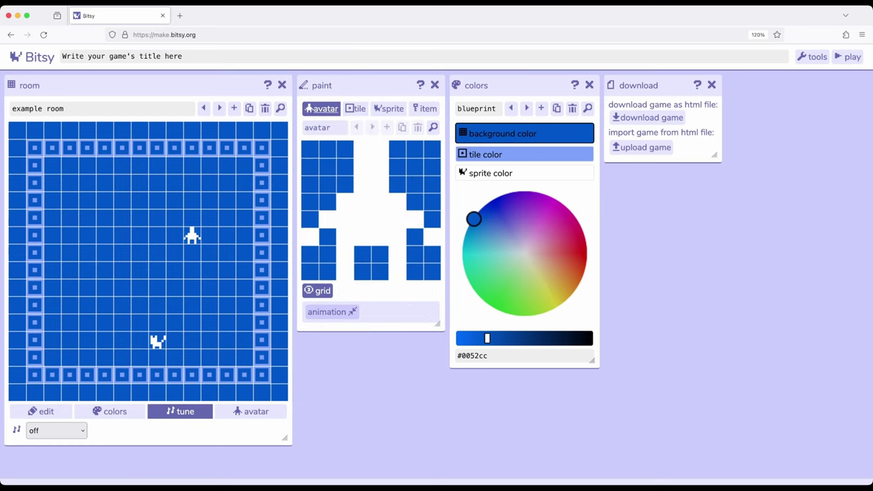
pyautogui.click(355, 109)
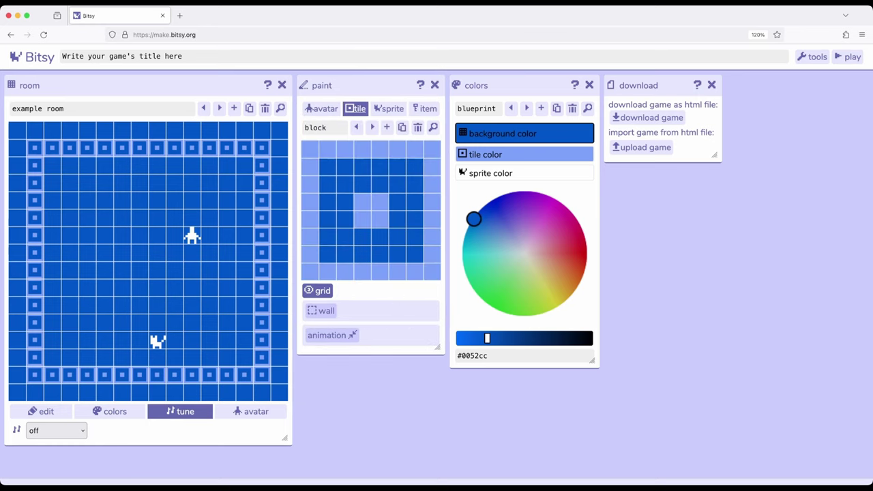
pyautogui.click(389, 108)
pyautogui.click(425, 108)
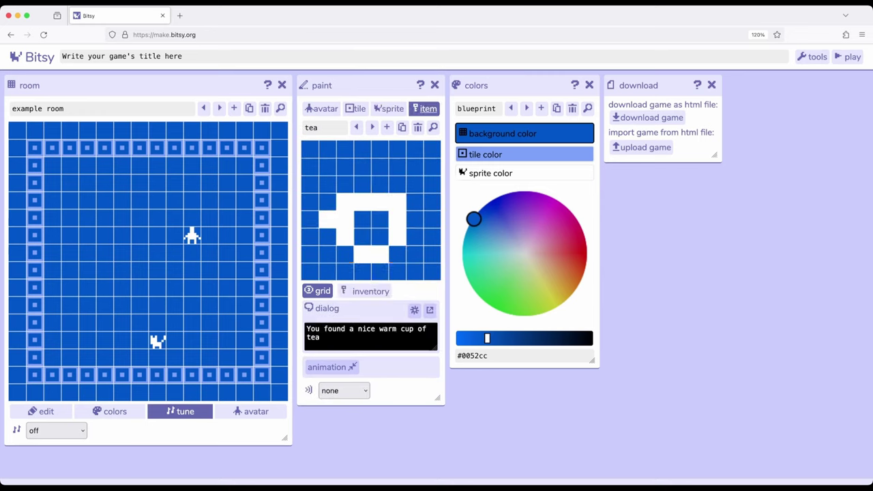
pyautogui.click(321, 108)
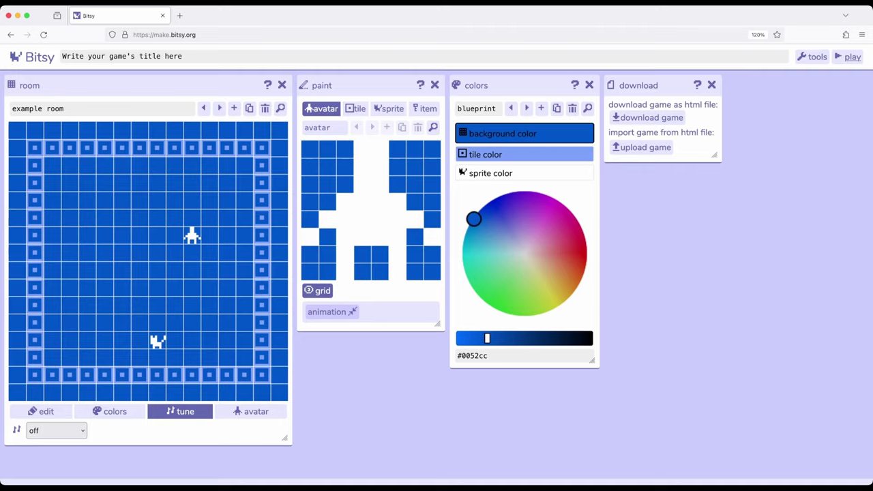
pyautogui.click(848, 57)
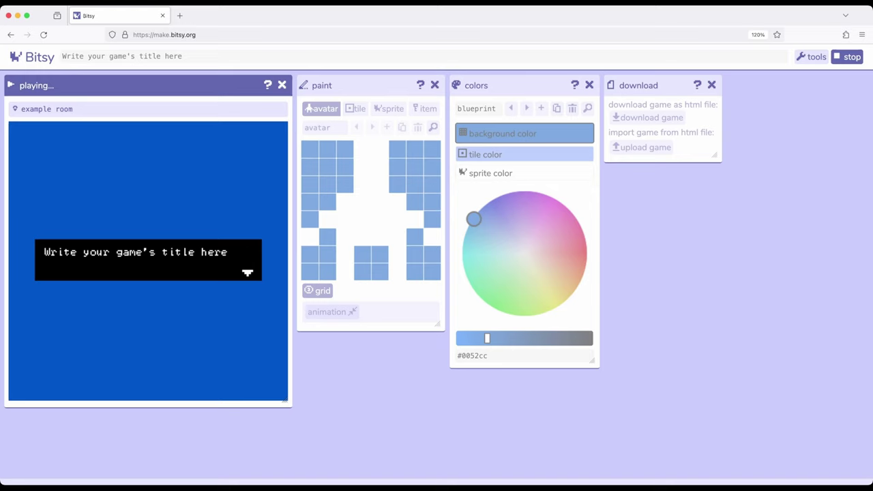
# - Dismiss the title message and walk the avatar around the room toward the cat
pyautogui.press('Right')
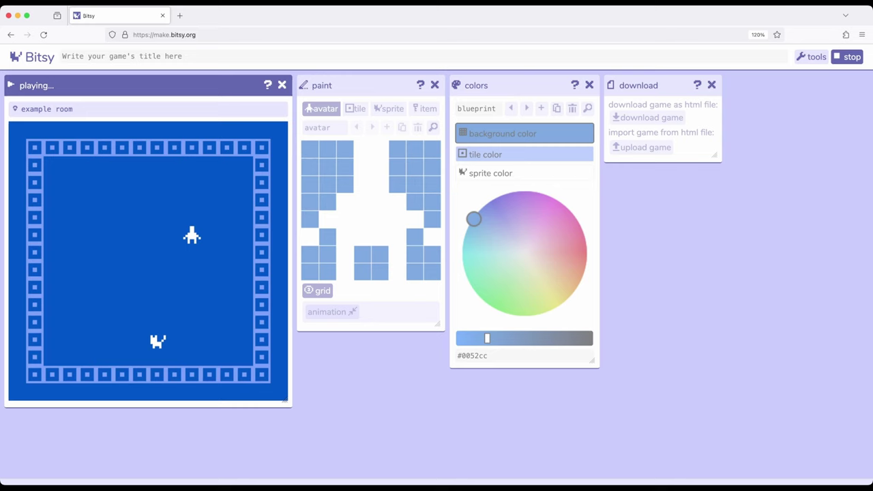
pyautogui.press('Left')
pyautogui.press('Left')
pyautogui.press('Left')
pyautogui.press('Left')
pyautogui.press('Right')
pyautogui.press('Right')
pyautogui.press('Right')
pyautogui.press('Right')
pyautogui.press('Down')
pyautogui.press('Down')
pyautogui.press('Down')
pyautogui.press('Up')
pyautogui.press('Up')
pyautogui.press('Up')
pyautogui.press('Left')
pyautogui.press('Up')
pyautogui.press('Right')
pyautogui.press('Down')
pyautogui.press('Down')
pyautogui.press('Down')
pyautogui.press('Down')
pyautogui.press('Down')
pyautogui.press('Down')
pyautogui.press('Down')
pyautogui.press('Left')
pyautogui.press('Left')
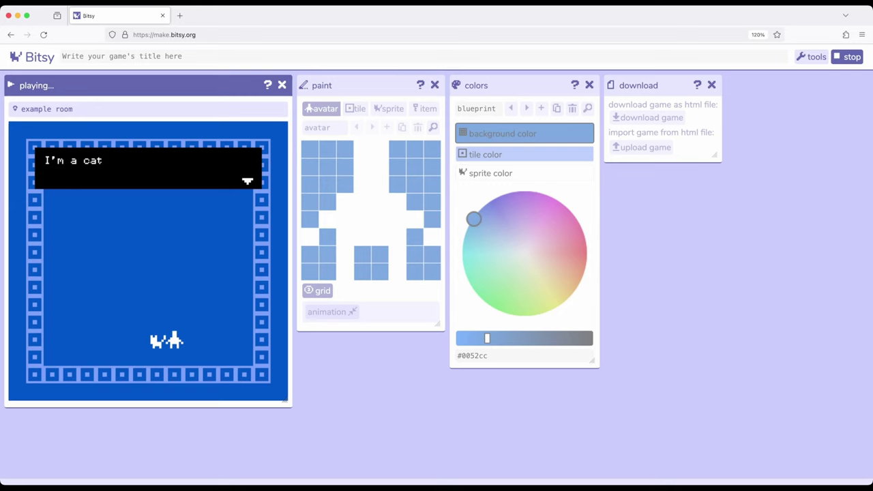
# - Close the cat's 'I'm a cat' message, circle the cat and bump into it again
pyautogui.press('space')
pyautogui.press('Up')
pyautogui.press('Up')
pyautogui.press('Left')
pyautogui.press('Left')
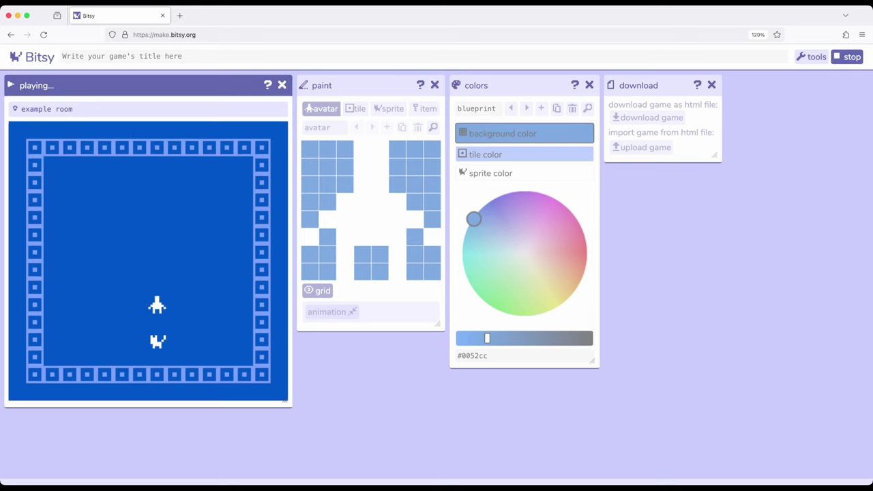
pyautogui.press('Down')
pyautogui.press('Down')
pyautogui.press('Right')
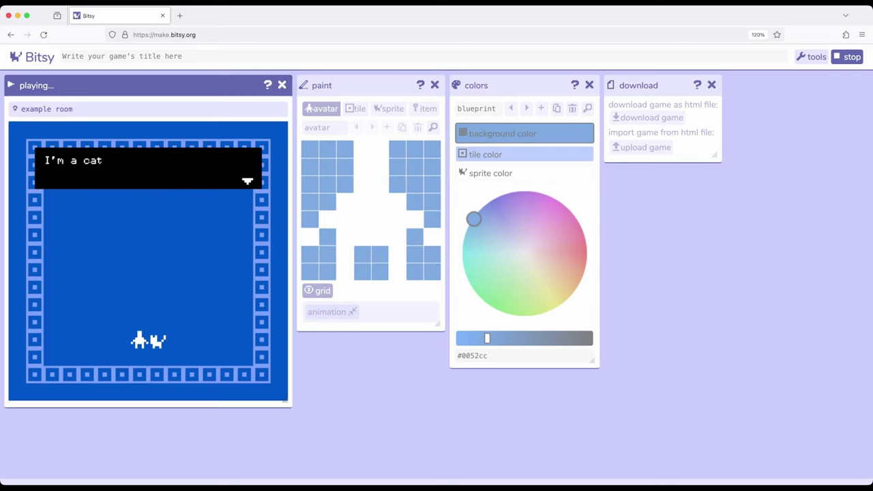
pyautogui.press('space')
# - Walk the avatar away from the cat, across the room and onto the left border blocks
pyautogui.press('Up')
pyautogui.press('Up')
pyautogui.press('Up')
pyautogui.press('Up')
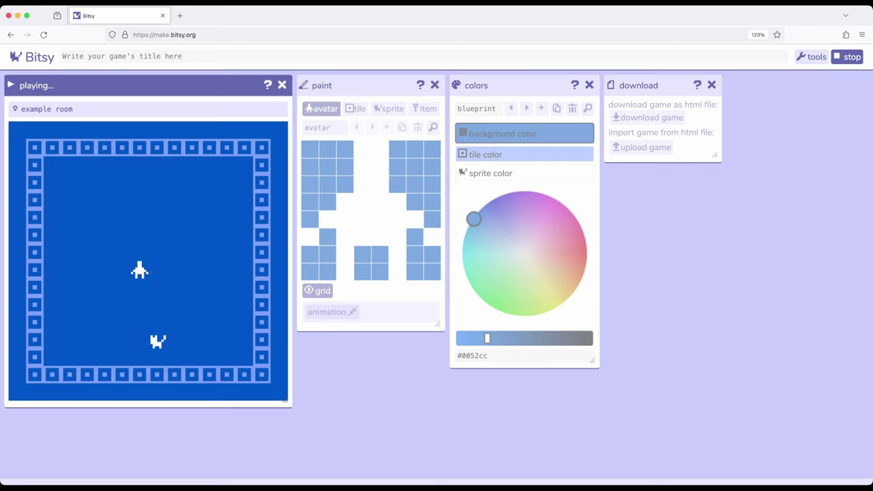
pyautogui.press('Up')
pyautogui.press('Up')
pyautogui.press('Up')
pyautogui.press('Up')
pyautogui.press('Up')
pyautogui.press('Up')
pyautogui.press('Right')
pyautogui.press('Right')
pyautogui.press('Right')
pyautogui.press('Right')
pyautogui.press('Right')
pyautogui.press('Right')
pyautogui.press('Down')
pyautogui.press('Left')
pyautogui.press('Left')
pyautogui.press('Left')
pyautogui.press('Left')
pyautogui.press('Left')
pyautogui.press('Left')
pyautogui.press('Left')
pyautogui.press('Left')
pyautogui.press('Left')
pyautogui.press('Left')
pyautogui.press('Left')
pyautogui.press('Left')
pyautogui.press('Left')
pyautogui.press('Right')
pyautogui.press('Right')
pyautogui.press('Right')
pyautogui.press('Down')
# - Stop the game, mark the block tile as a wall, and play again
pyautogui.click(847, 57)
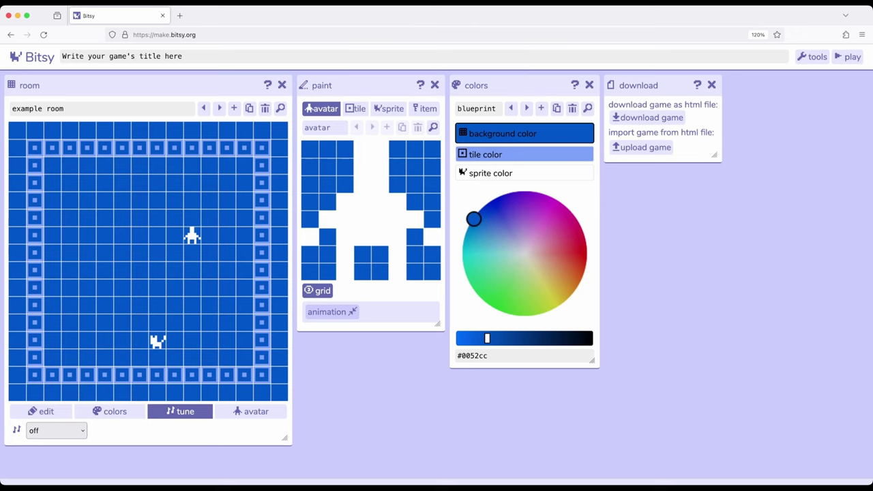
pyautogui.click(356, 109)
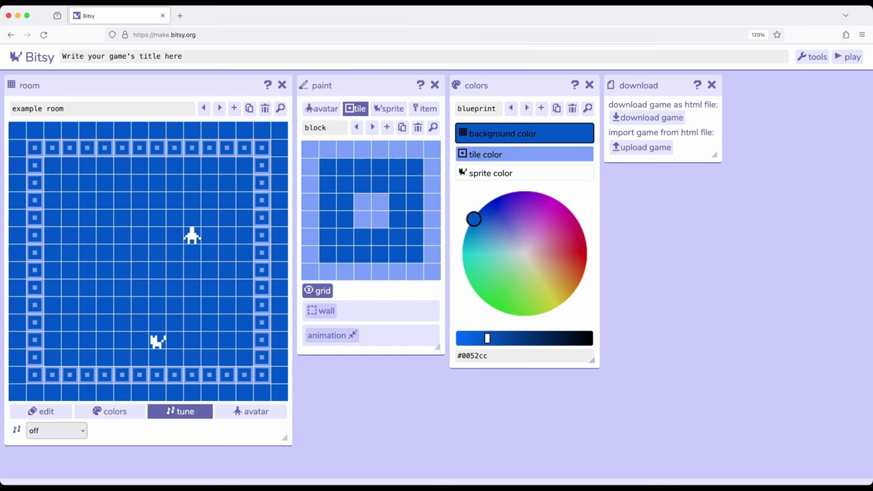
pyautogui.click(321, 311)
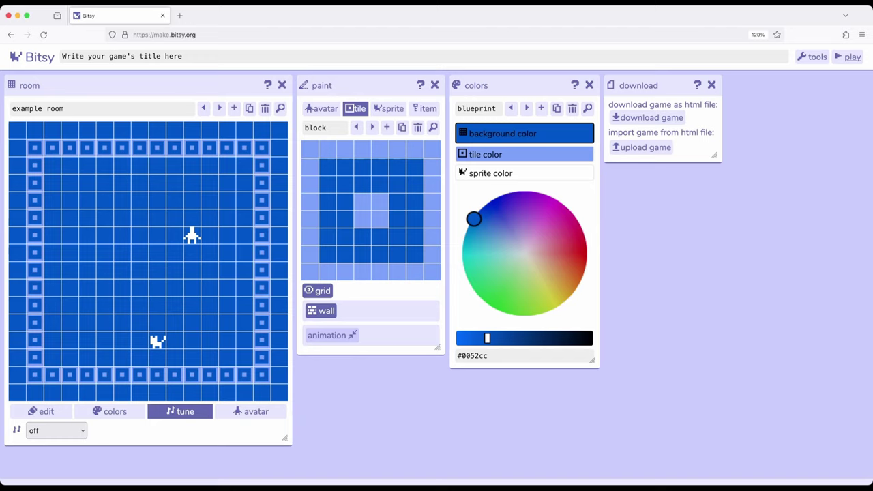
pyautogui.click(848, 57)
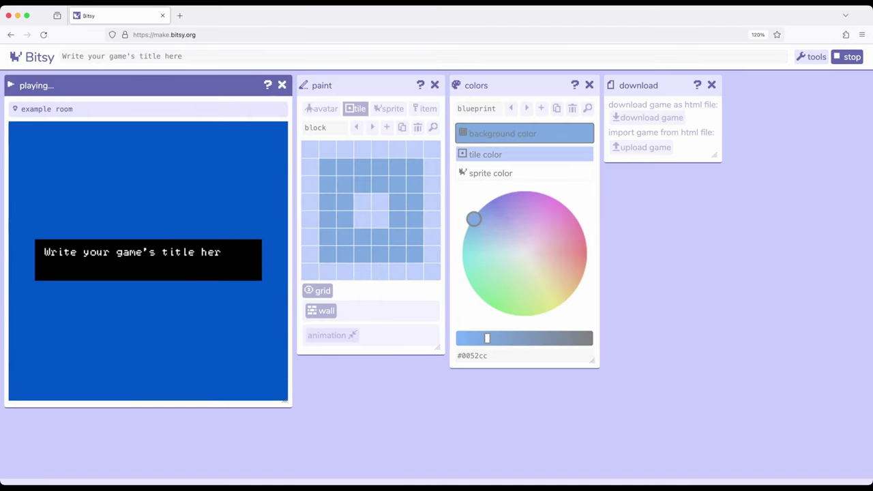
# - Dismiss the title and walk the avatar right, up, left and down to test the block walls
pyautogui.press('Right')
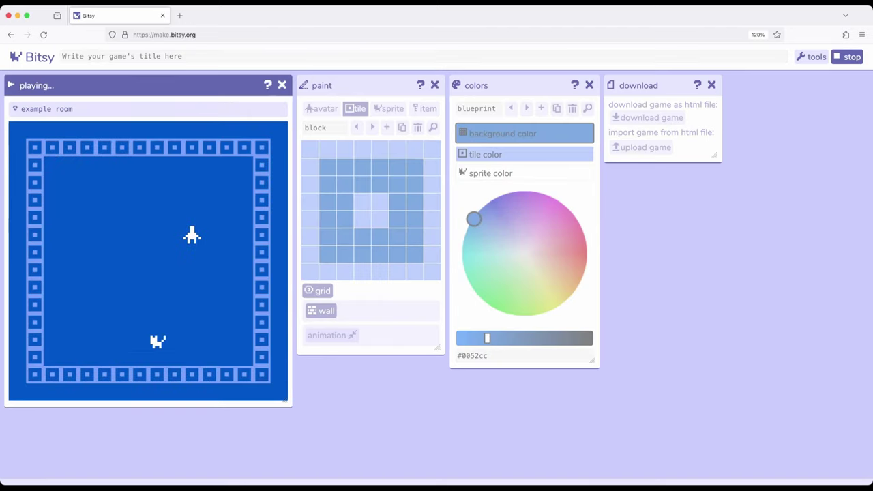
pyautogui.press('Right')
pyautogui.press('Right')
pyautogui.press('Right')
pyautogui.press('Up')
pyautogui.press('Up')
pyautogui.press('Up')
pyautogui.press('Up')
pyautogui.press('Left')
pyautogui.press('Left')
pyautogui.press('Left')
pyautogui.press('Left')
pyautogui.press('Down')
pyautogui.press('Down')
pyautogui.press('Left')
pyautogui.press('Left')
pyautogui.press('Left')
pyautogui.press('Down')
pyautogui.press('Down')
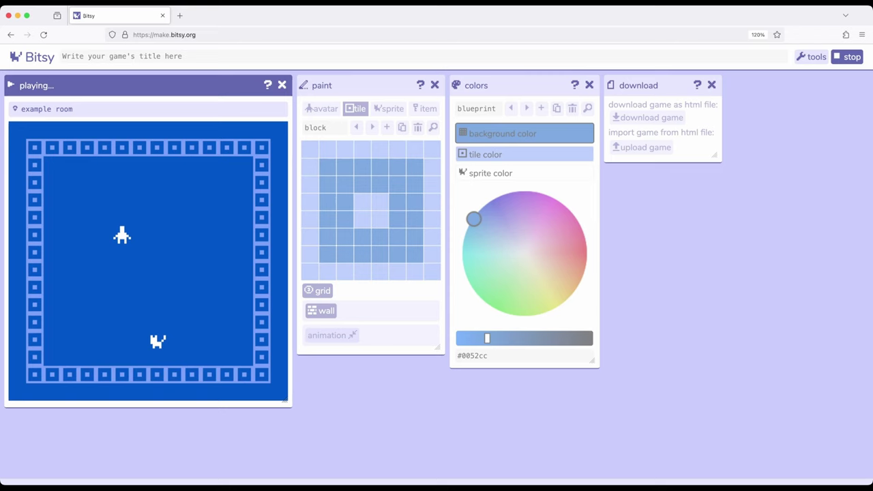